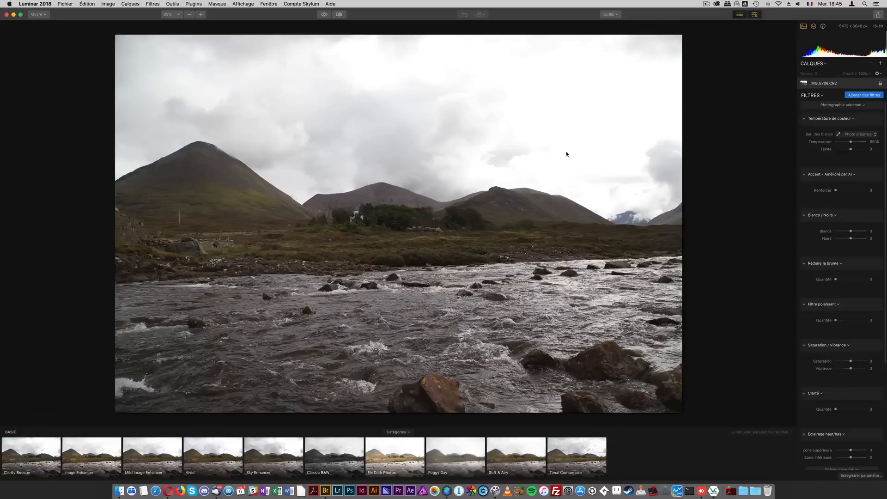
# - Clone out the walker in front of the stone wall with the clone stamp, sampling nearby grass and stone, and finish the retouch
pyautogui.click(611, 15)
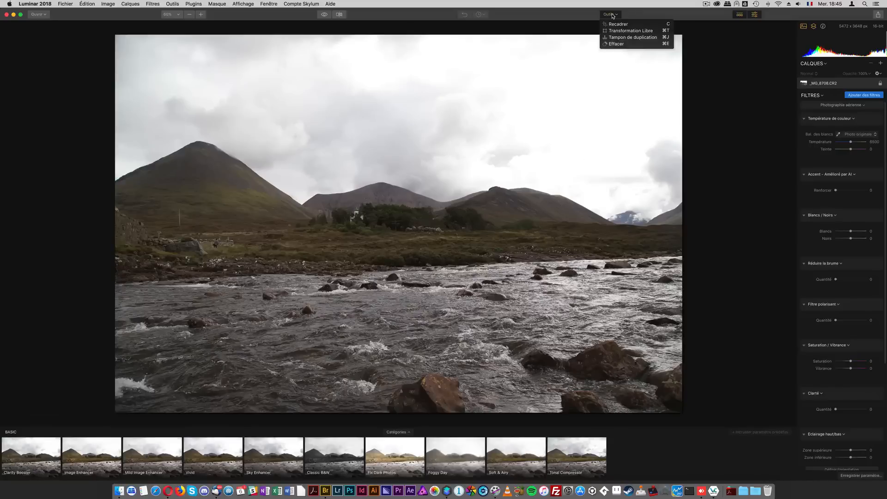
pyautogui.click(611, 15)
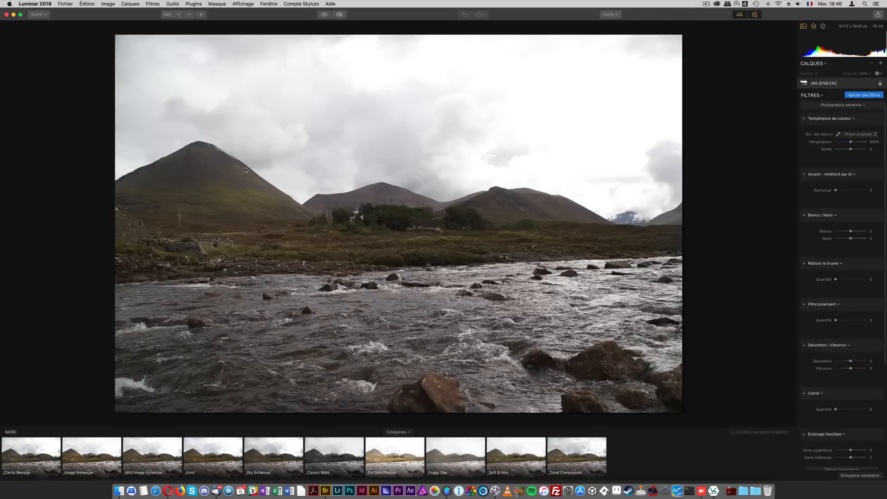
pyautogui.click(215, 247)
pyautogui.click(143, 255)
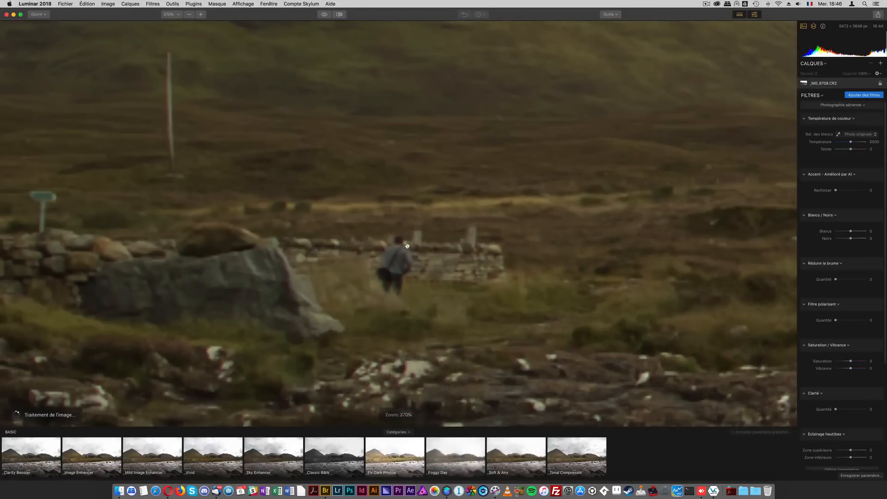
pyautogui.click(620, 14)
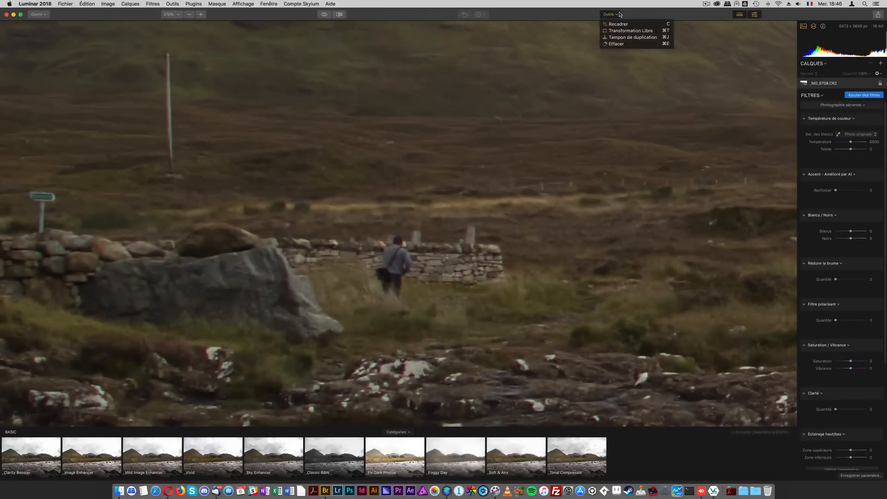
pyautogui.click(632, 39)
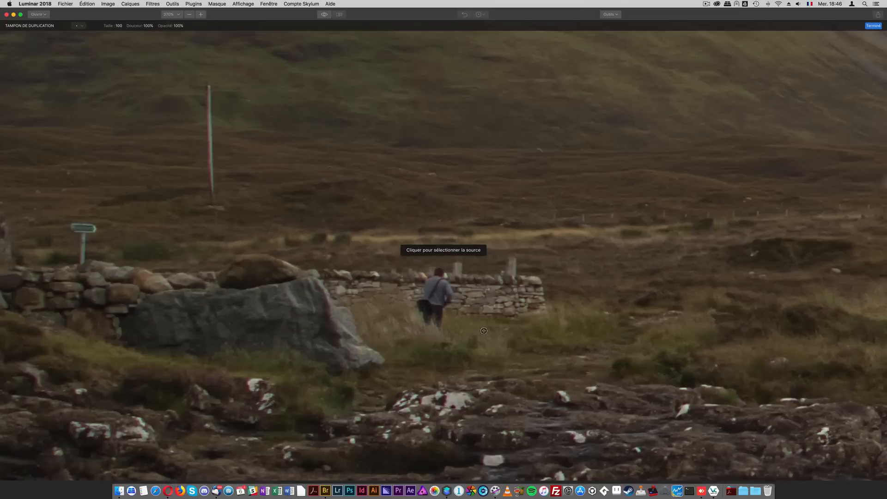
pyautogui.click(480, 331)
pyautogui.moveTo(465, 332)
pyautogui.mouseDown()
pyautogui.moveTo(444, 315)
pyautogui.moveTo(439, 326)
pyautogui.moveTo(432, 318)
pyautogui.moveTo(440, 314)
pyautogui.moveTo(438, 280)
pyautogui.moveTo(435, 315)
pyautogui.moveTo(437, 284)
pyautogui.moveTo(426, 317)
pyautogui.moveTo(471, 319)
pyautogui.moveTo(442, 274)
pyautogui.moveTo(441, 292)
pyautogui.moveTo(451, 294)
pyautogui.moveTo(425, 297)
pyautogui.moveTo(434, 311)
pyautogui.moveTo(424, 305)
pyautogui.moveTo(443, 271)
pyautogui.moveTo(430, 300)
pyautogui.mouseUp()
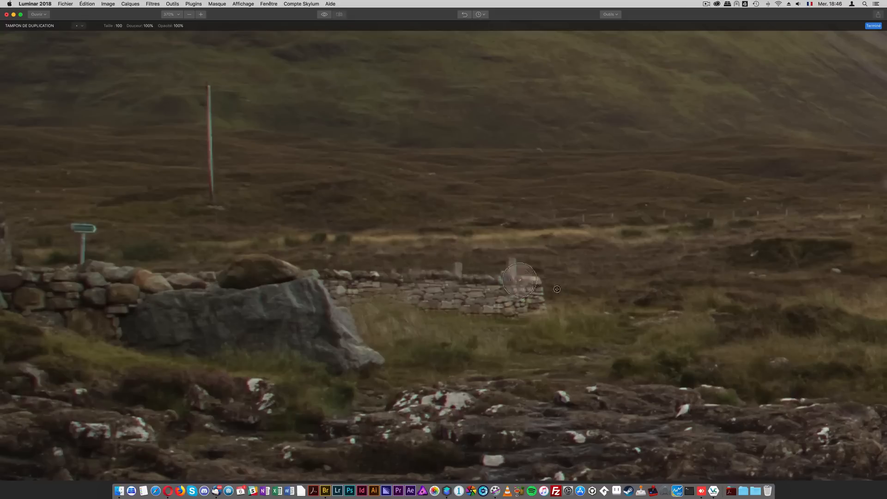
pyautogui.scroll(-5, 517, 231)
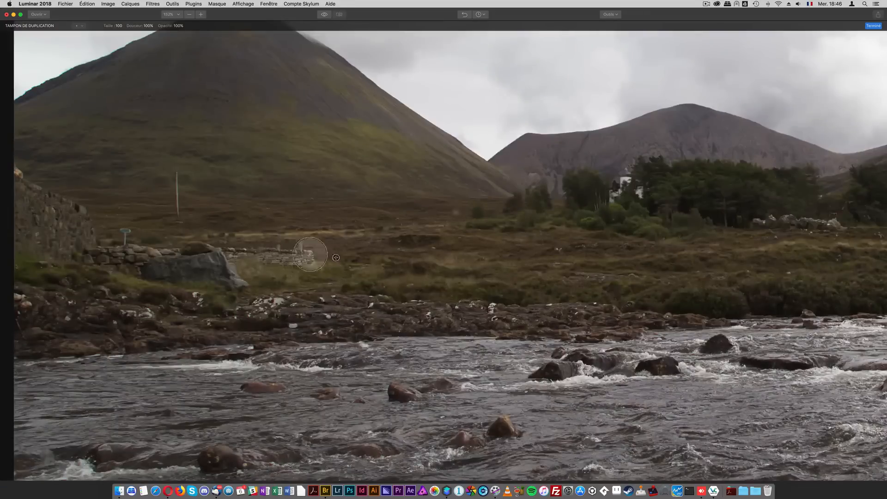
pyautogui.scroll(-3, 362, 246)
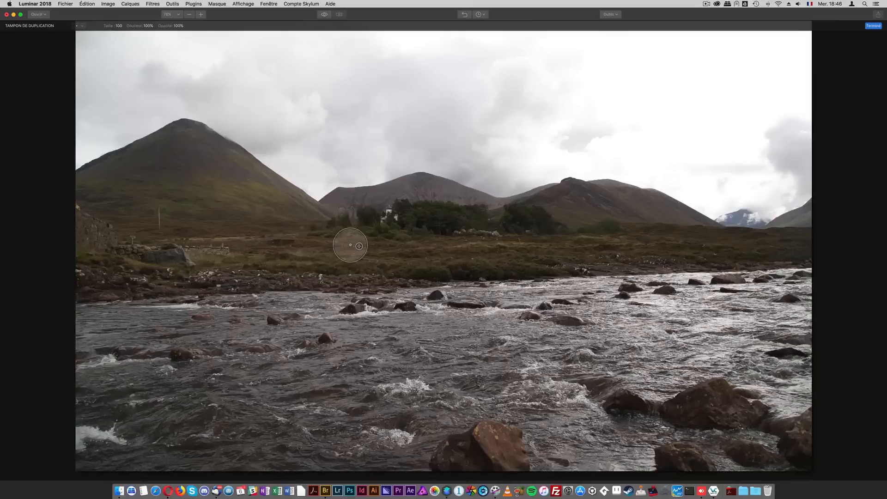
pyautogui.click(873, 26)
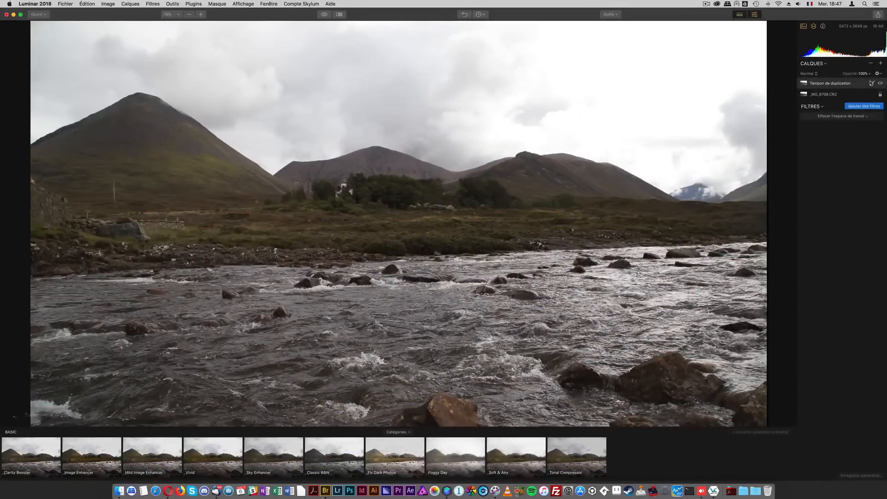
# - Add a new adjustment layer above the cloned layer and name it Corrections
pyautogui.click(880, 63)
pyautogui.click(842, 76)
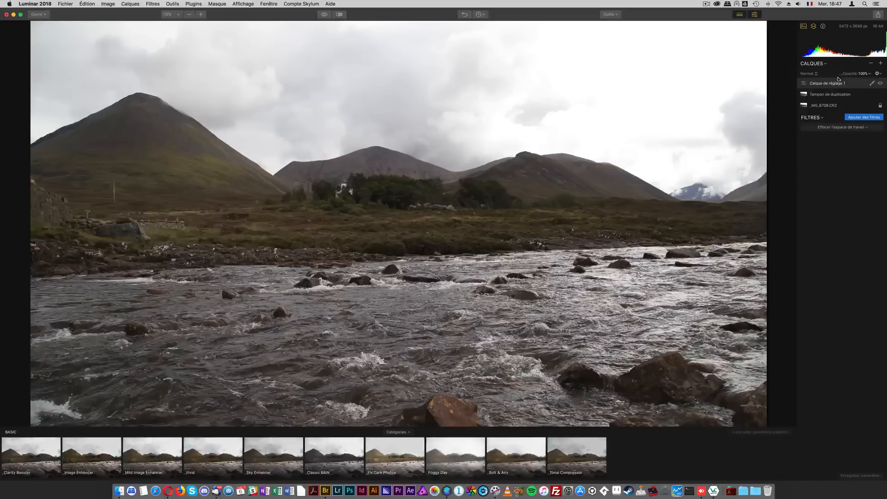
pyautogui.doubleClick(828, 84)
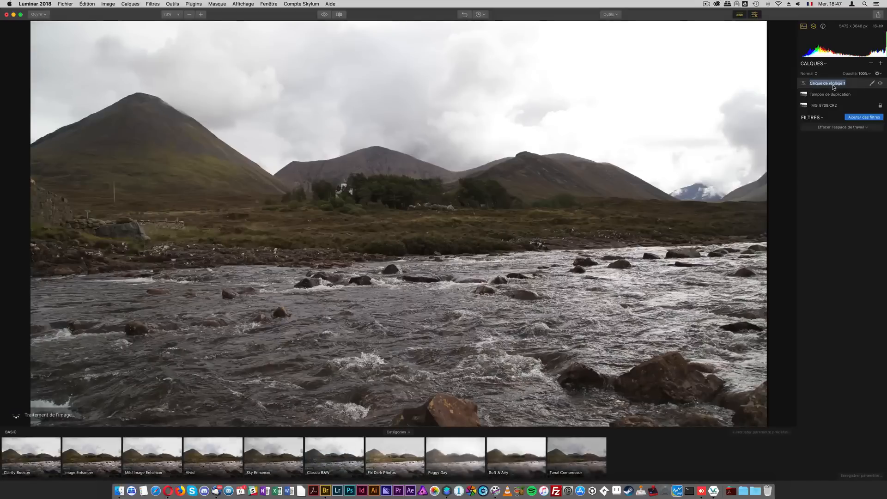
pyautogui.write('Corrections')
pyautogui.press('Return')
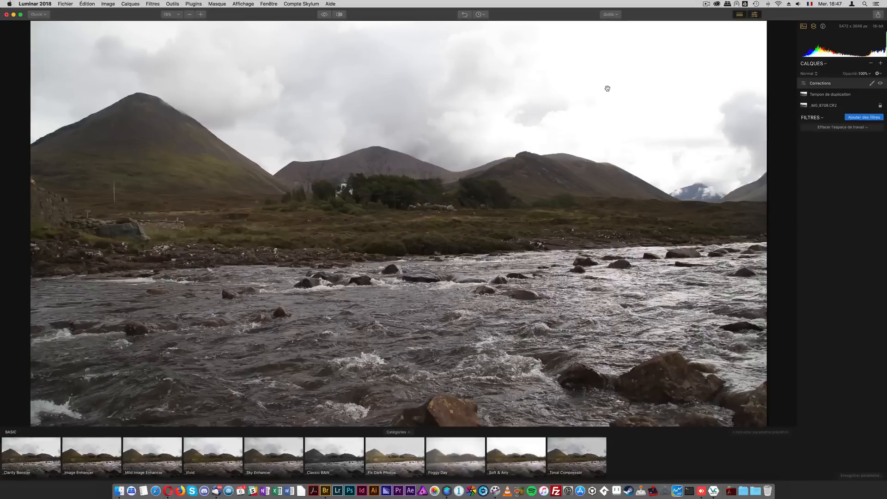
# - Add the Développement filter to the Corrections layer, setting highlights to -24 and whites to about -75
pyautogui.click(851, 118)
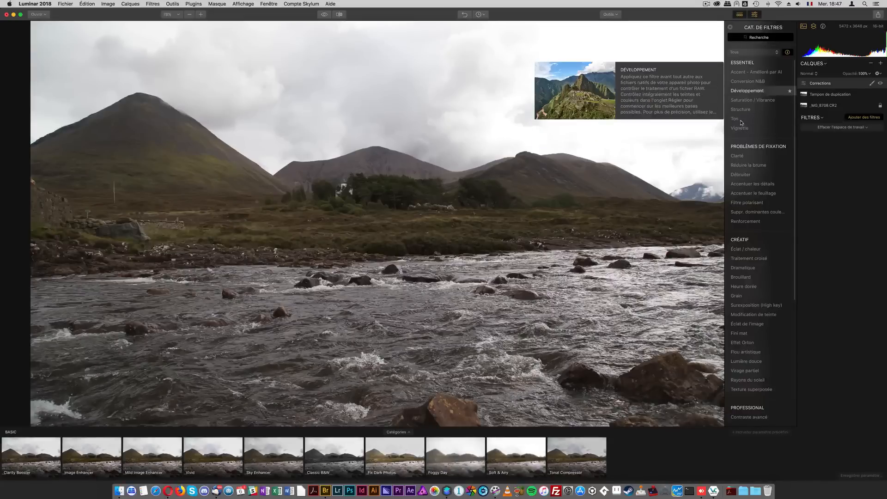
pyautogui.click(747, 91)
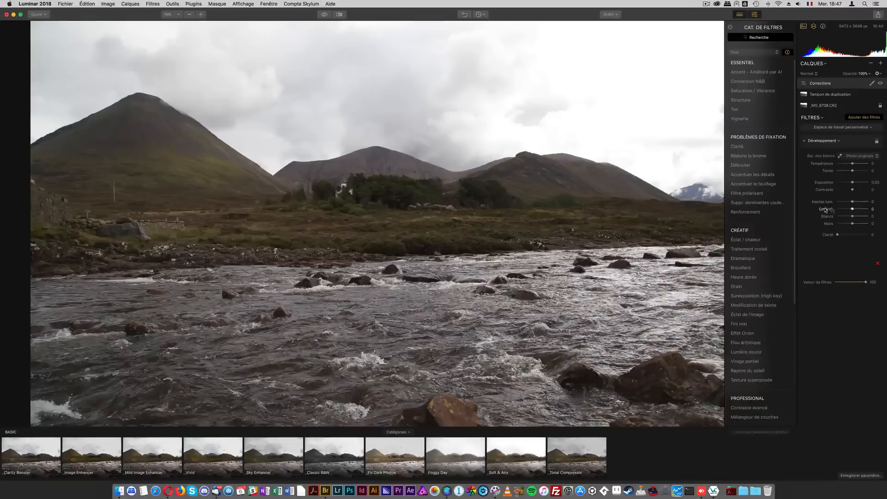
pyautogui.moveTo(852, 202)
pyautogui.mouseDown()
pyautogui.moveTo(839, 203)
pyautogui.moveTo(848, 203)
pyautogui.mouseUp()
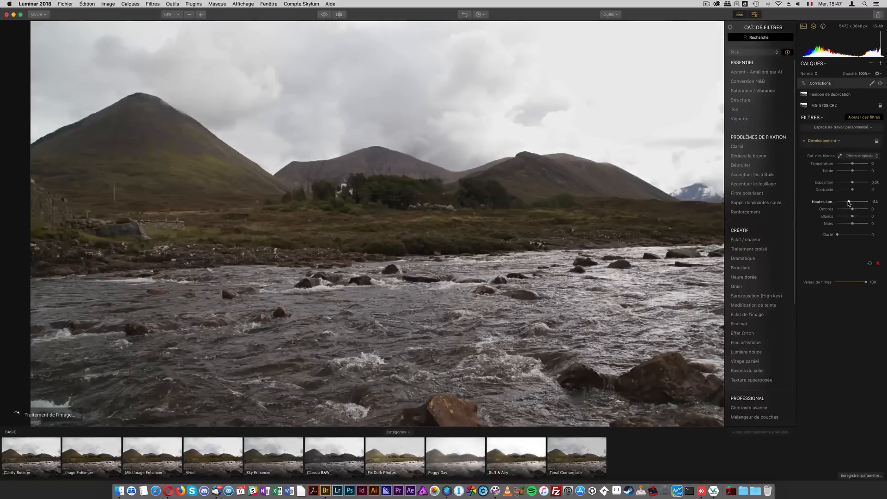
pyautogui.moveTo(853, 216)
pyautogui.mouseDown()
pyautogui.moveTo(826, 218)
pyautogui.moveTo(842, 219)
pyautogui.mouseUp()
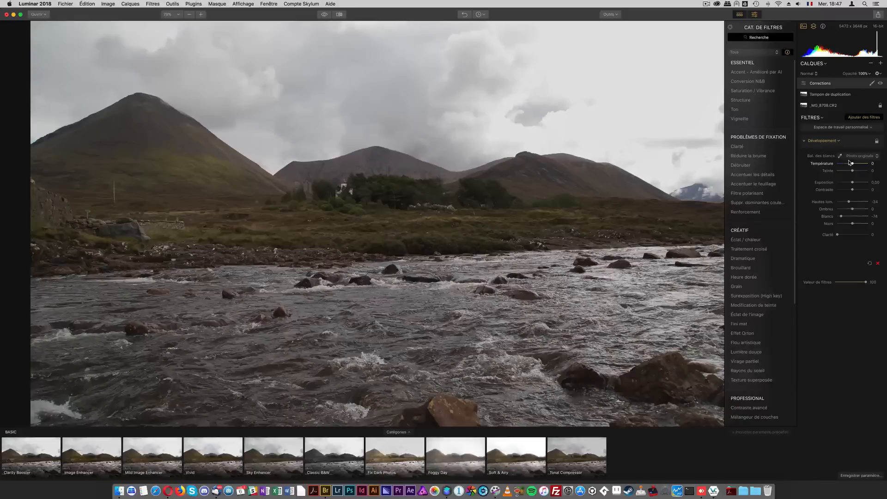
# - Convert the photo to black and white with the Conversion N&B filter and collapse the Développement settings
pyautogui.moveTo(749, 142)
pyautogui.moveTo(743, 86)
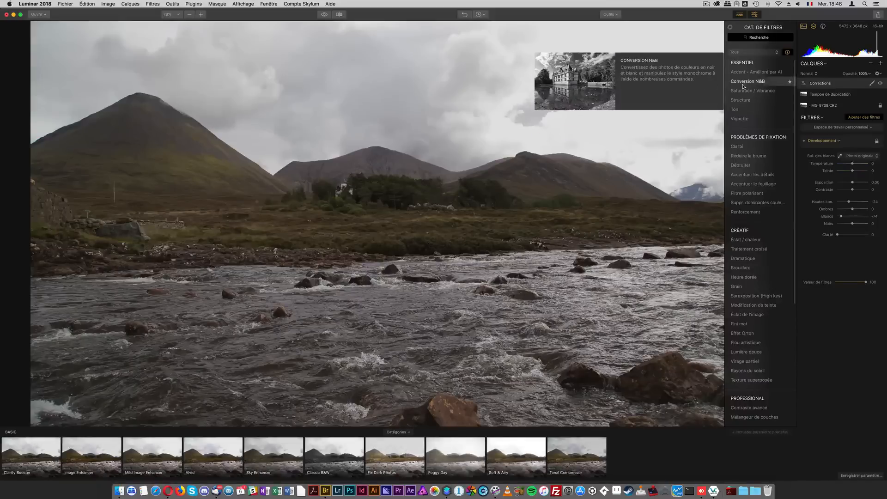
pyautogui.click(743, 86)
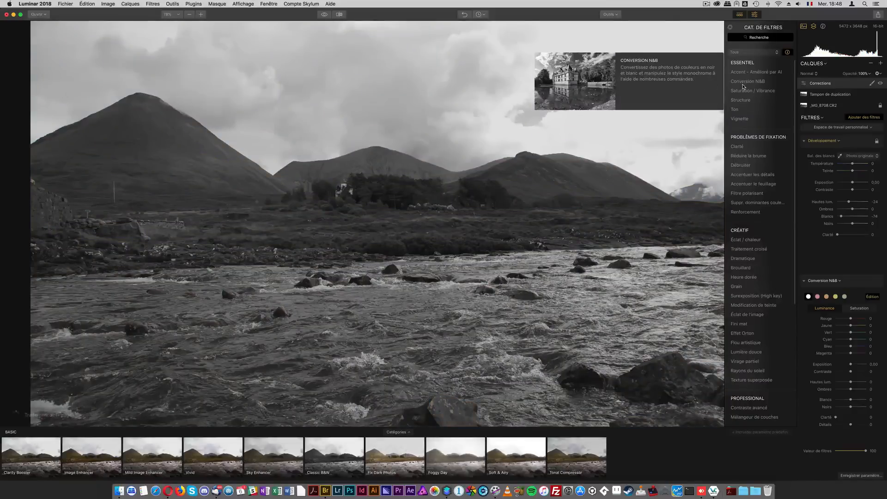
pyautogui.click(804, 140)
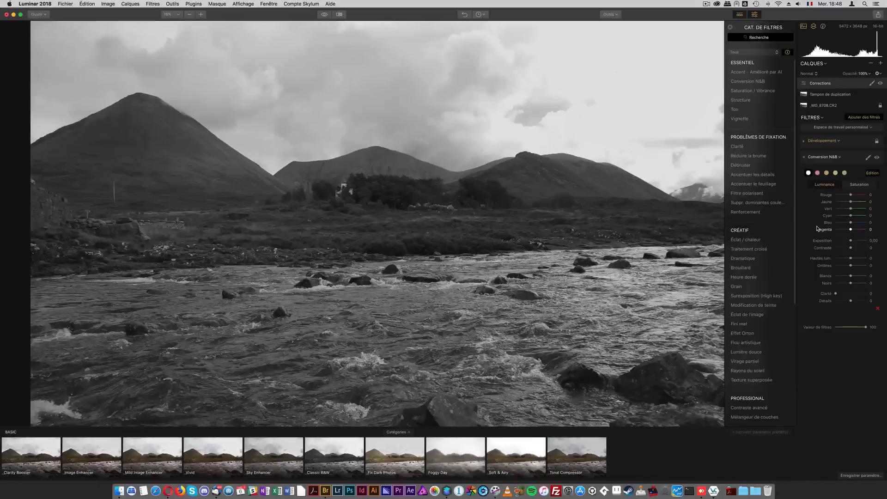
# - Darken the black-and-white luminance channels: red -49, yellow -27, green -18, cyan -57, blue -62 and magenta -11
pyautogui.moveTo(850, 194)
pyautogui.mouseDown()
pyautogui.moveTo(858, 194)
pyautogui.moveTo(841, 195)
pyautogui.moveTo(862, 196)
pyautogui.moveTo(849, 195)
pyautogui.mouseUp()
pyautogui.moveTo(851, 206); pyautogui.dragTo(841, 223)
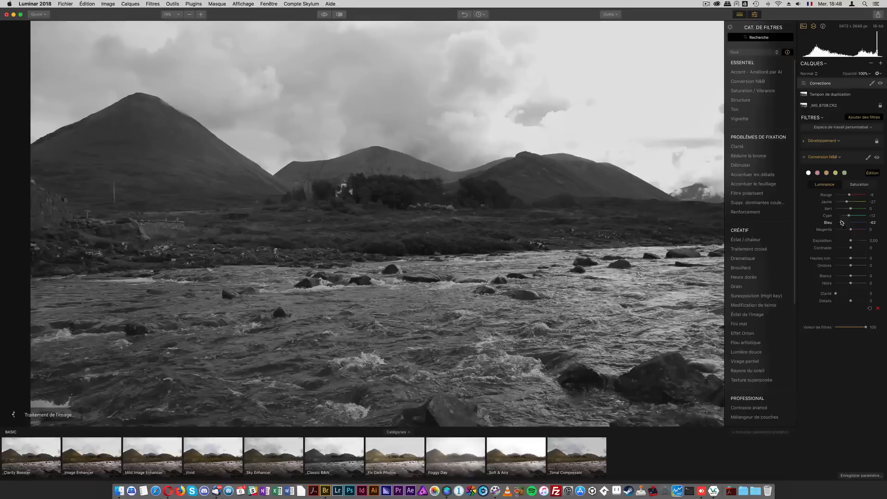
pyautogui.moveTo(849, 217)
pyautogui.mouseDown()
pyautogui.moveTo(837, 231)
pyautogui.moveTo(848, 229)
pyautogui.mouseUp()
pyautogui.moveTo(850, 196); pyautogui.dragTo(846, 198)
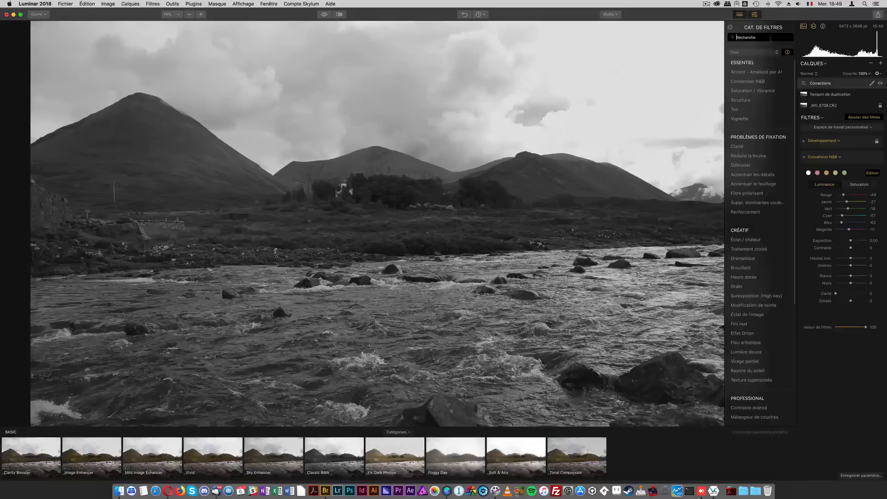
# - Add another adjustment layer above Corrections and name it Contraste
pyautogui.click(881, 63)
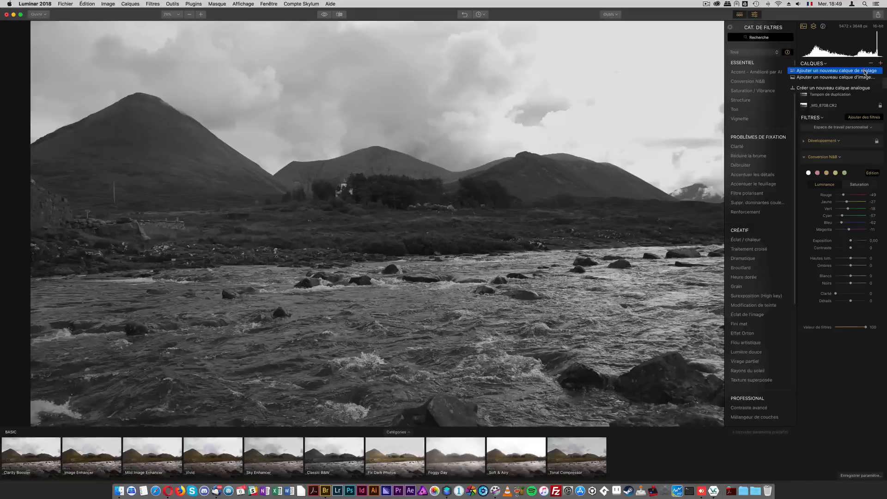
pyautogui.click(849, 71)
pyautogui.doubleClick(818, 85)
pyautogui.write('C')
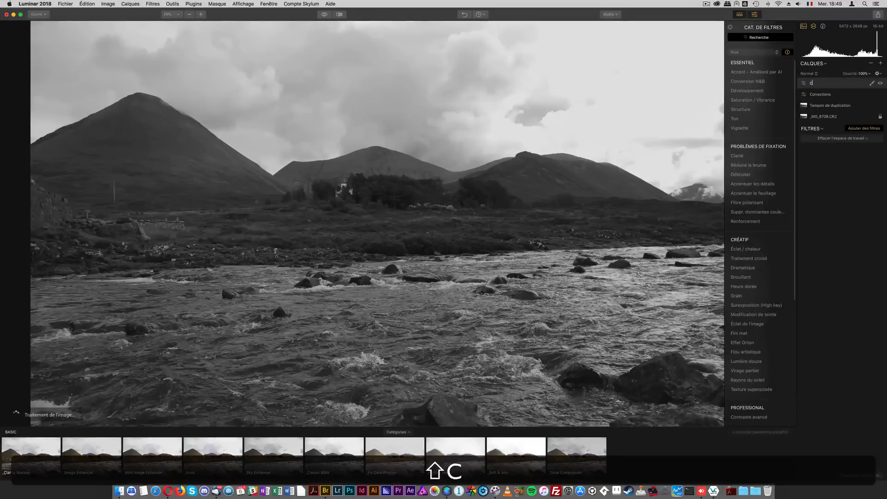
pyautogui.write('ontrastee')
pyautogui.press('BackSpace')
pyautogui.press('Return')
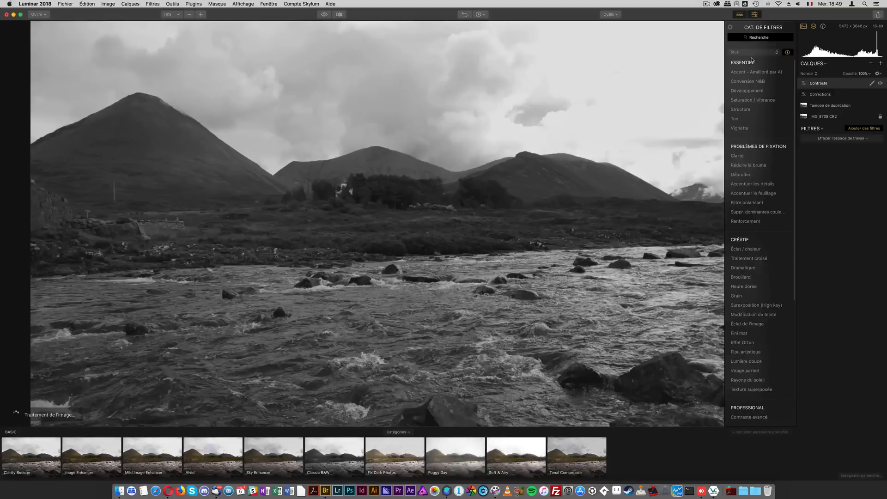
# - Find the Contraste avancé filter by searching for "contr" and add it with midtones amount 22 and shadows amount 66
pyautogui.click(746, 38)
pyautogui.write('cons')
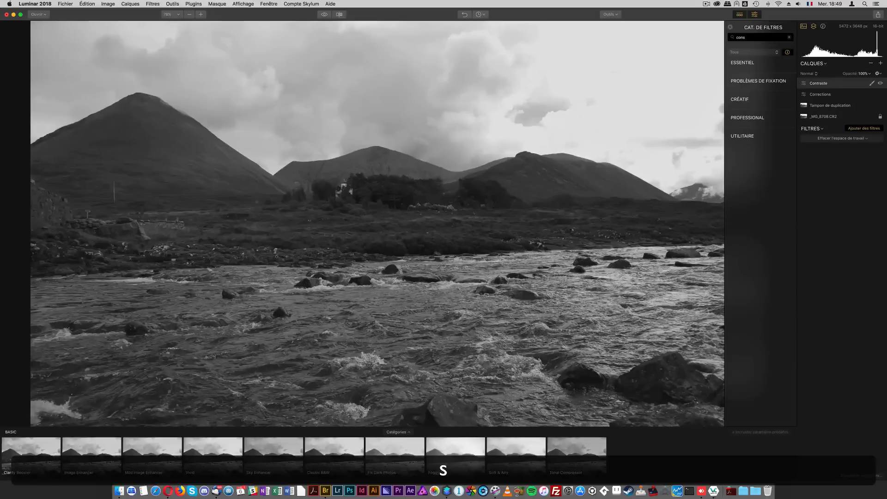
pyautogui.press('BackSpace')
pyautogui.write('tr')
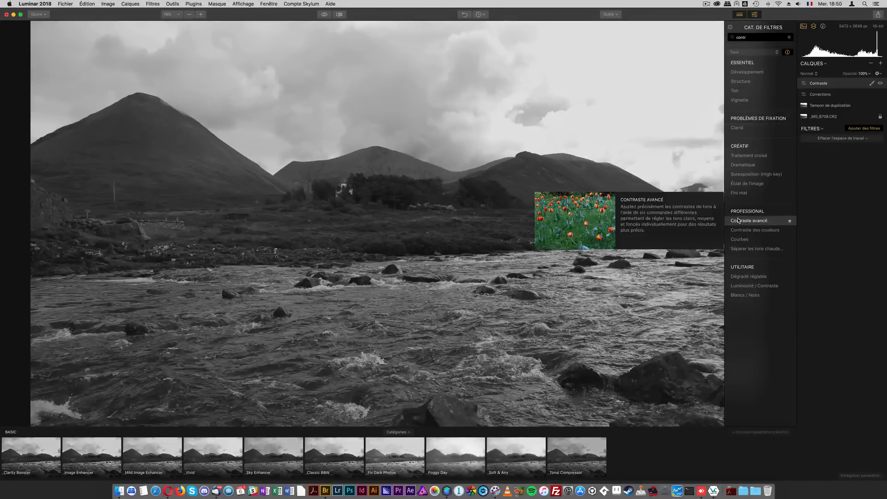
pyautogui.click(758, 220)
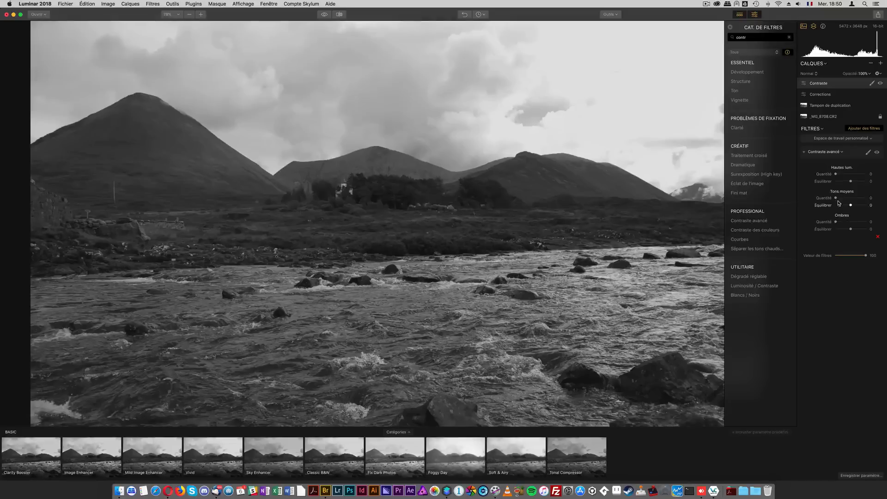
pyautogui.moveTo(835, 198)
pyautogui.mouseDown()
pyautogui.moveTo(855, 198)
pyautogui.moveTo(853, 223)
pyautogui.moveTo(844, 223)
pyautogui.moveTo(855, 222)
pyautogui.moveTo(857, 199)
pyautogui.moveTo(841, 203)
pyautogui.mouseUp()
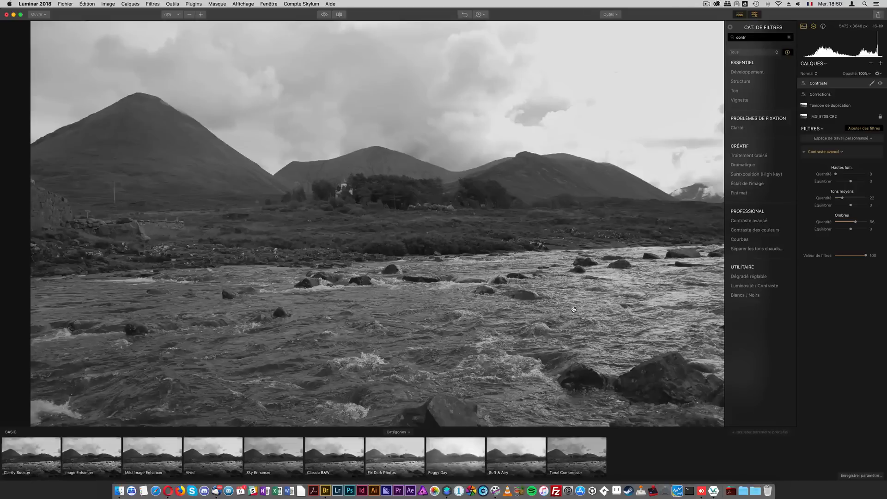
# - Add a Développement filter with contrast about 75 to the Contraste layer and brush the layer's effect off the dark moorland and trees
pyautogui.click(746, 72)
pyautogui.moveTo(853, 201); pyautogui.dragTo(865, 202)
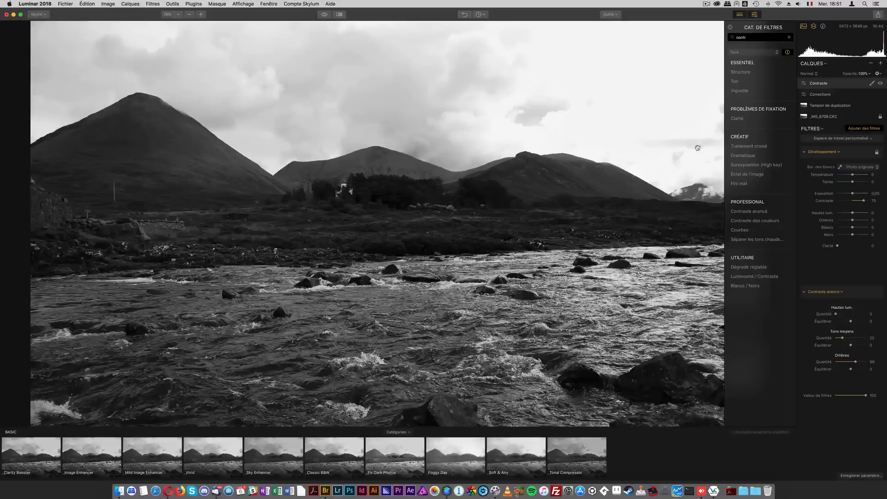
pyautogui.click(872, 84)
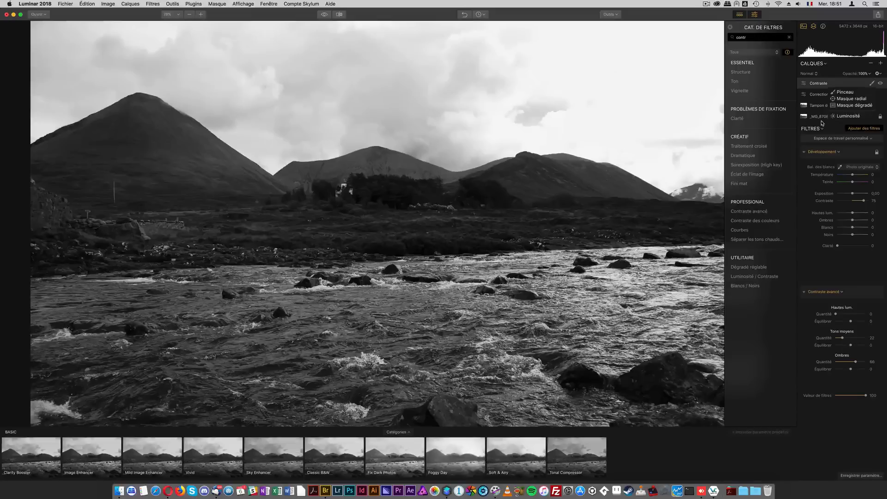
pyautogui.press('x')
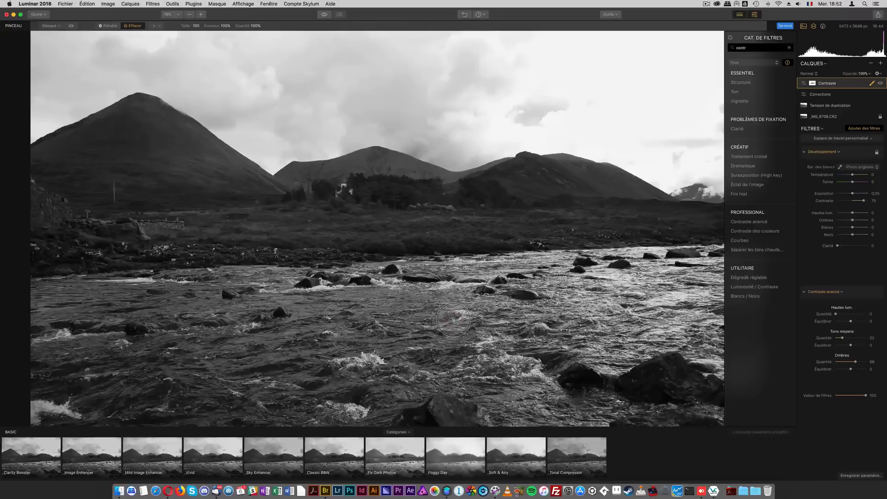
# - Add a new adjustment layer named Structure, apply the Structure filter to it and close the filter catalogue
pyautogui.click(880, 64)
pyautogui.click(833, 79)
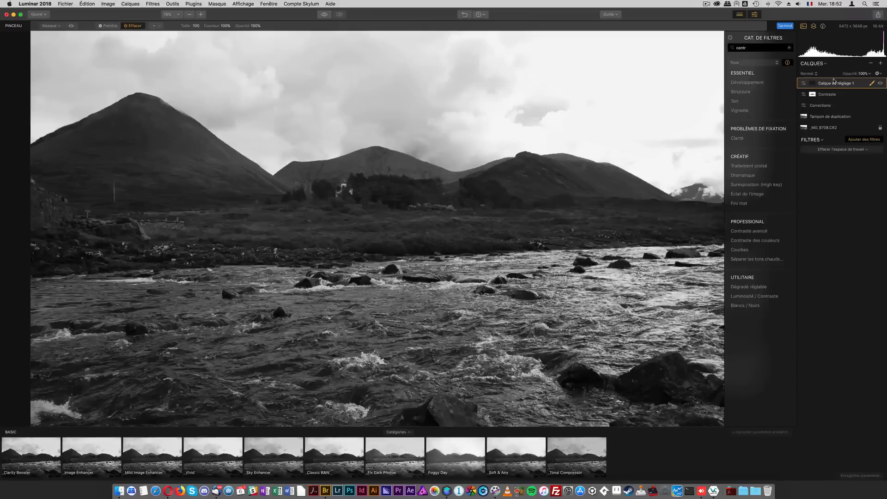
pyautogui.doubleClick(845, 84)
pyautogui.write('Structure')
pyautogui.press('Return')
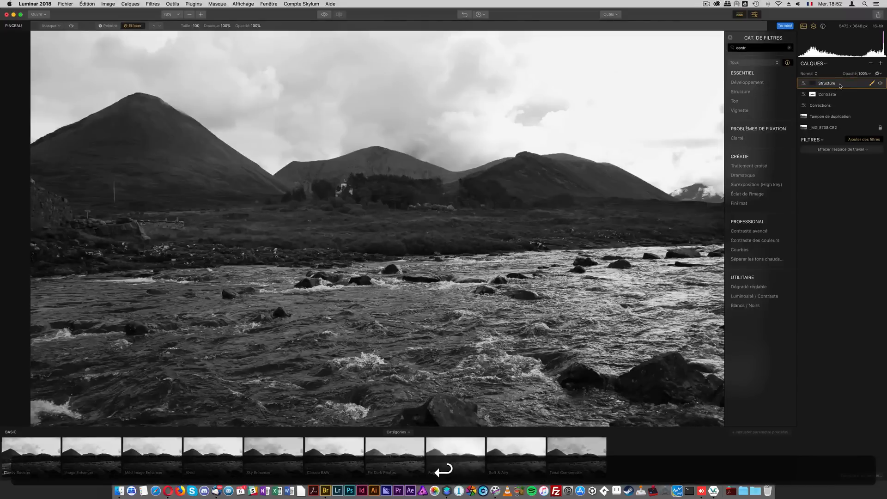
pyautogui.click(752, 93)
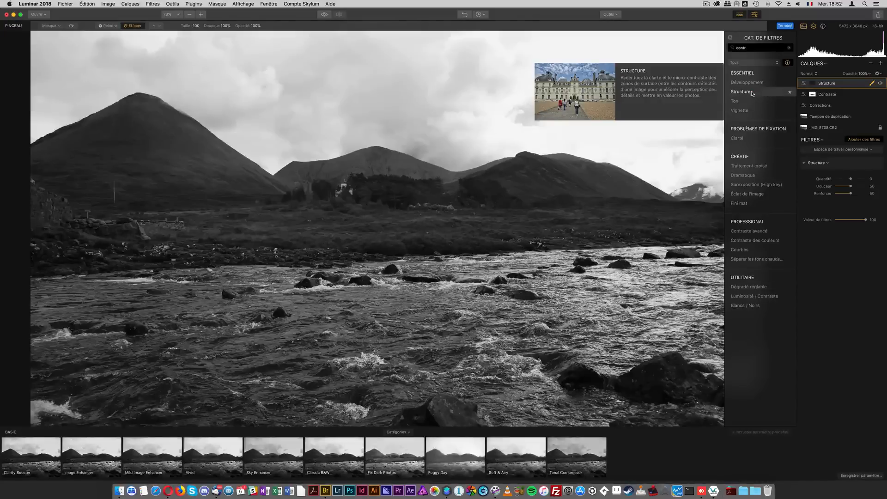
pyautogui.click(730, 37)
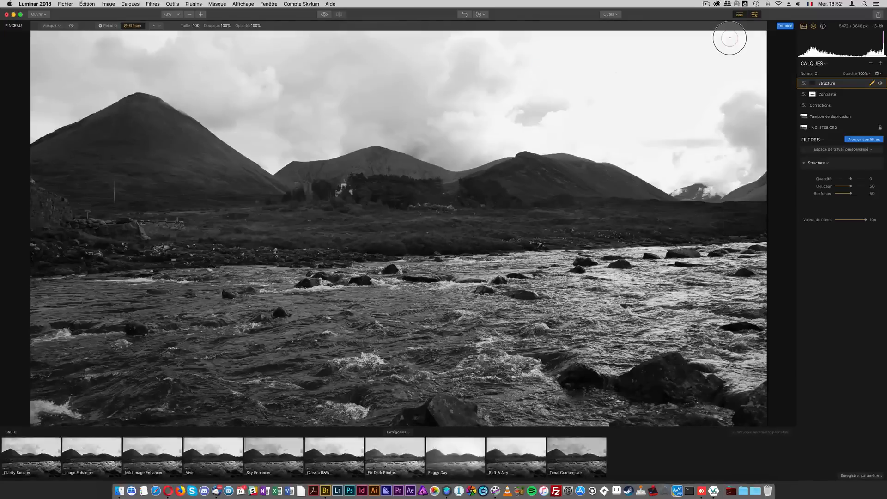
# - Set the Structure filter's amount to about 78 and paint the layer's effect in over the mountains and moorland only
pyautogui.moveTo(850, 180); pyautogui.dragTo(863, 179)
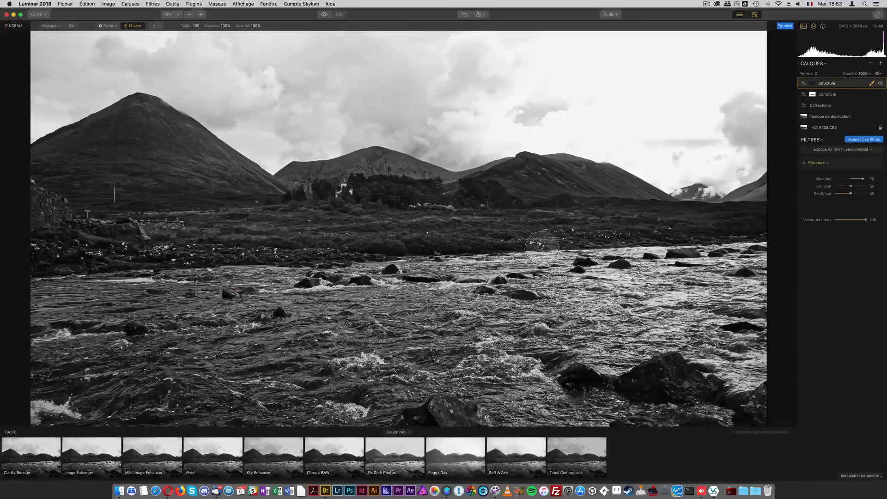
pyautogui.click(872, 84)
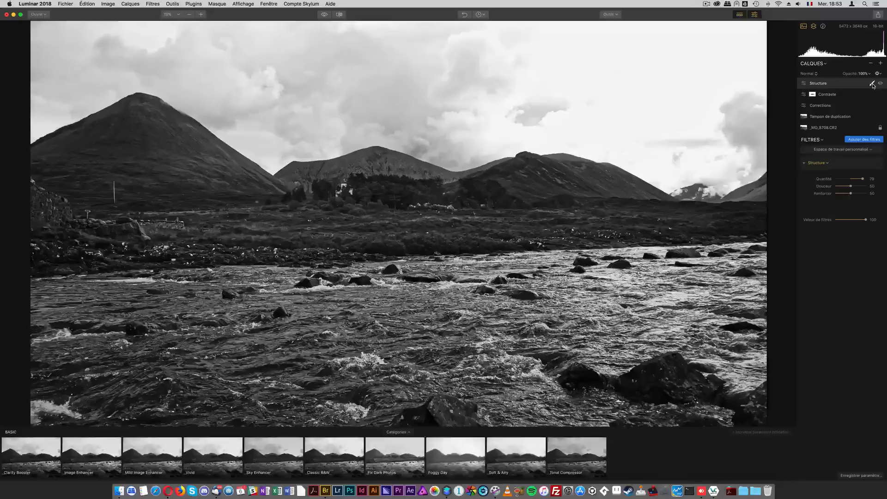
pyautogui.click(872, 83)
pyautogui.click(867, 92)
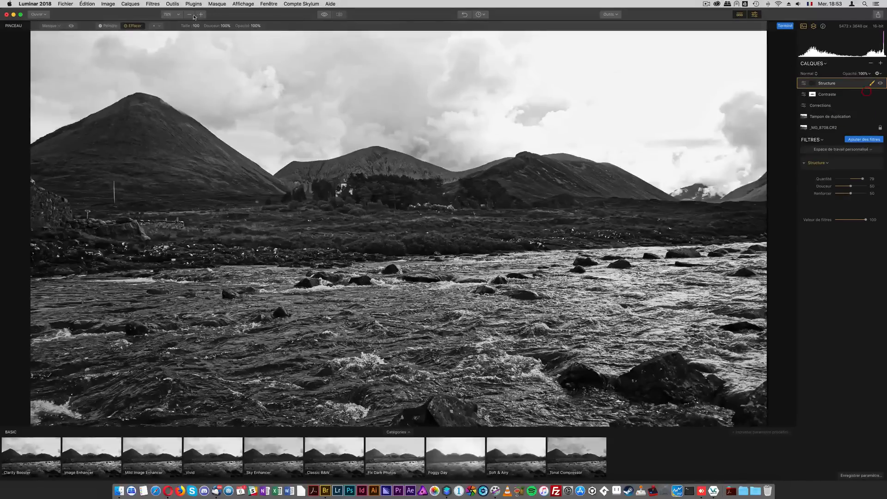
pyautogui.click(111, 25)
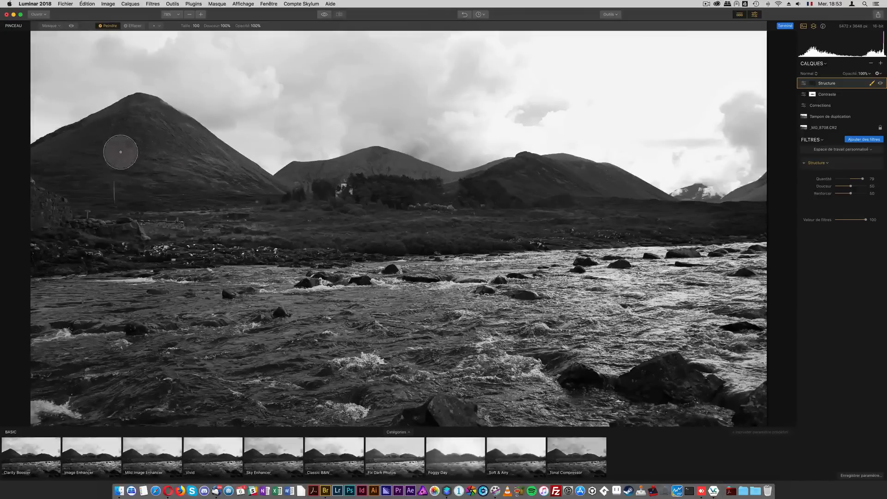
pyautogui.moveTo(93, 176); pyautogui.dragTo(109, 192)
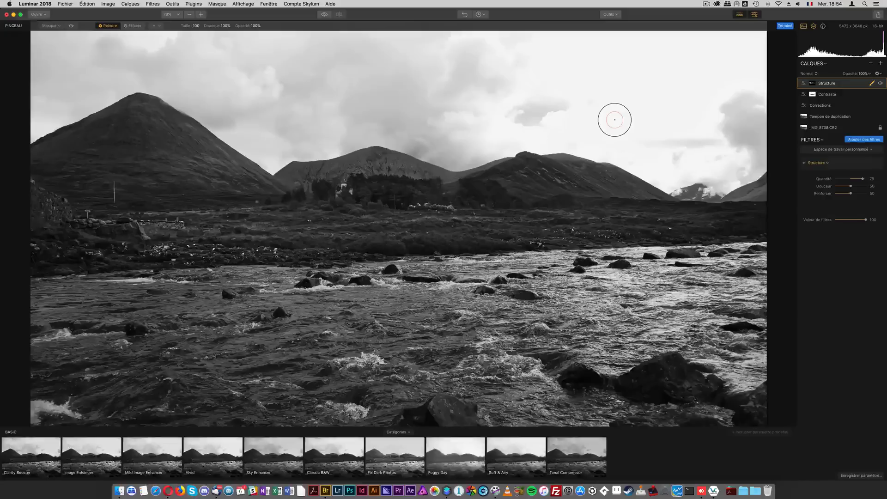
pyautogui.click(787, 27)
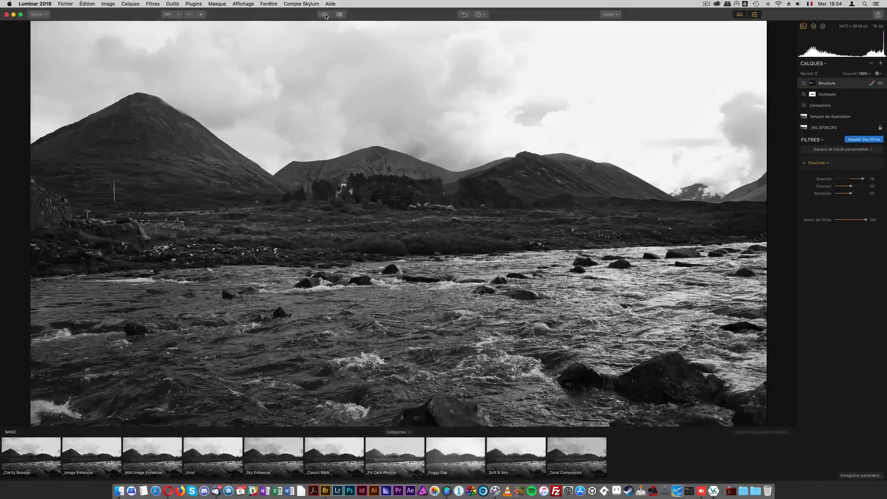
# - Compare the edited black-and-white photo with the original colour image several times
pyautogui.click(325, 16)
pyautogui.click(325, 16)
pyautogui.click(325, 16)
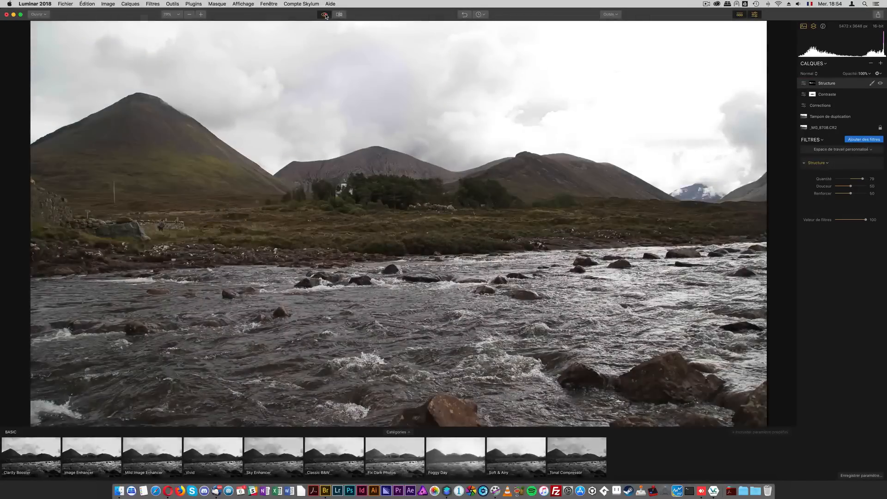
pyautogui.click(325, 15)
pyautogui.click(325, 15)
pyautogui.click(325, 15)
pyautogui.click(325, 15)
pyautogui.click(325, 15)
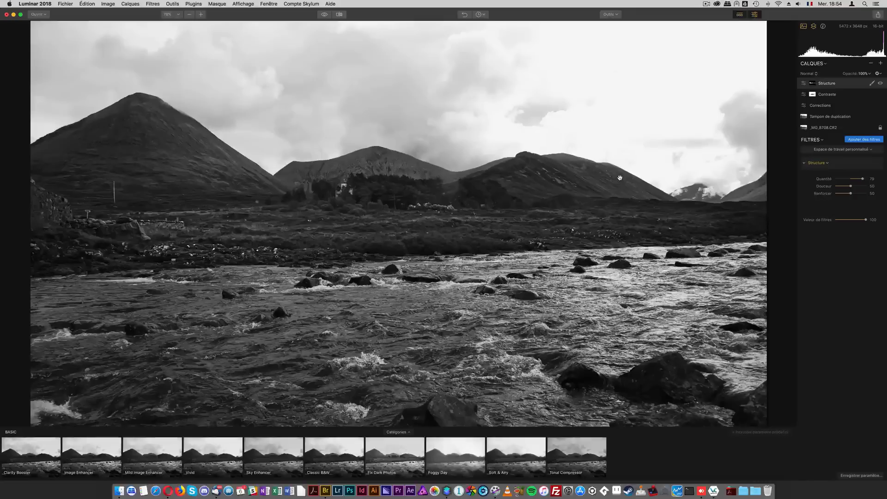
# - Add a new adjustment layer above Structure and name it Finitions
pyautogui.click(880, 63)
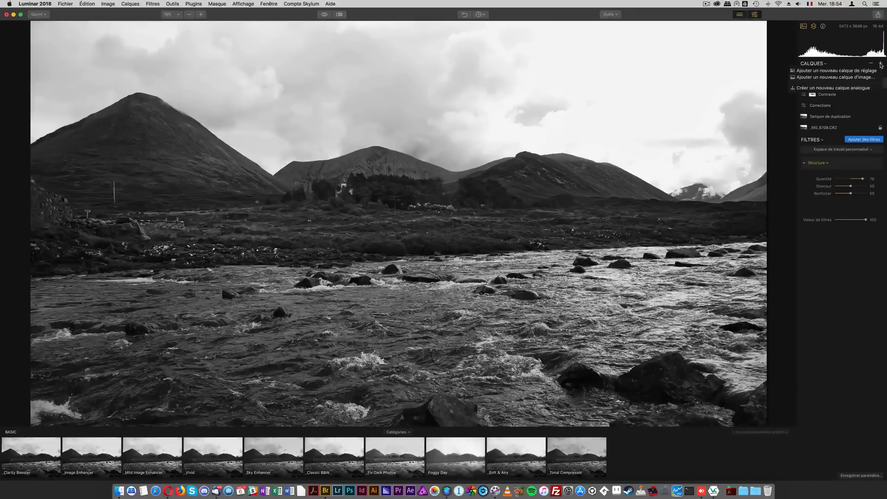
pyautogui.click(813, 70)
pyautogui.doubleClick(826, 83)
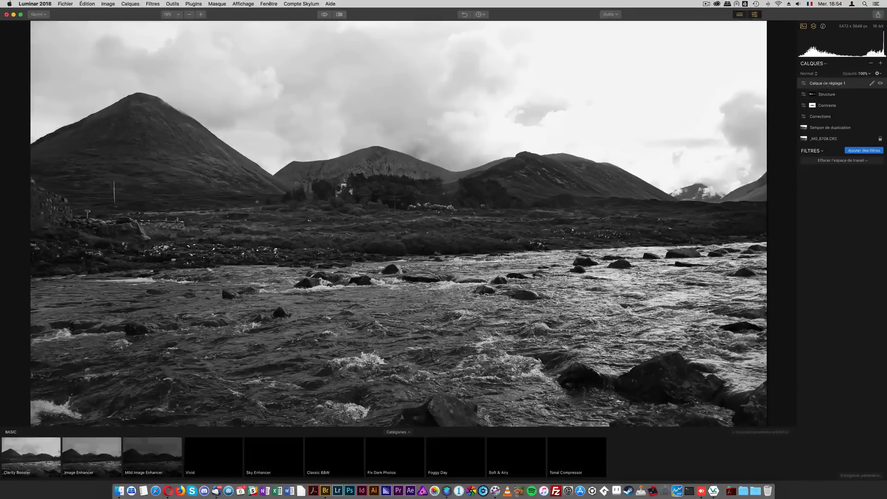
pyautogui.write('Finitions')
pyautogui.press('Return')
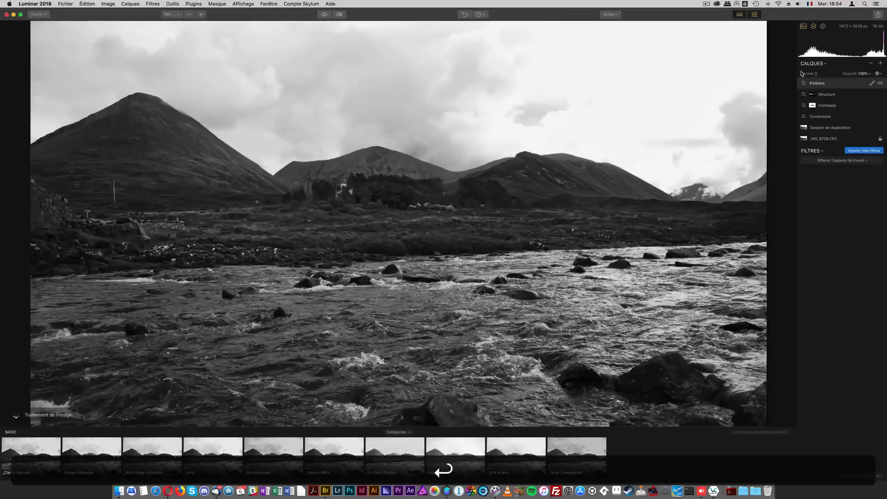
# - Find the Vignette filter by searching for "vign", add it to the Finitions layer and set its amount to -54
pyautogui.click(863, 151)
pyautogui.click(764, 37)
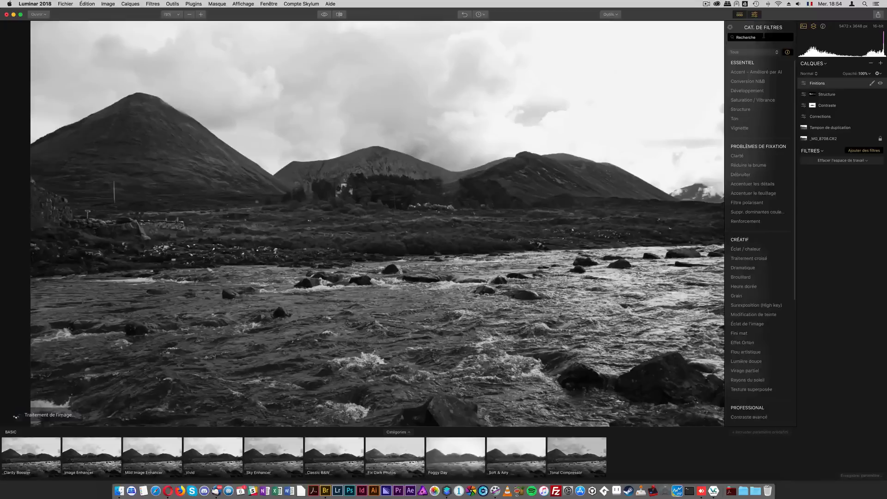
pyautogui.write('vign')
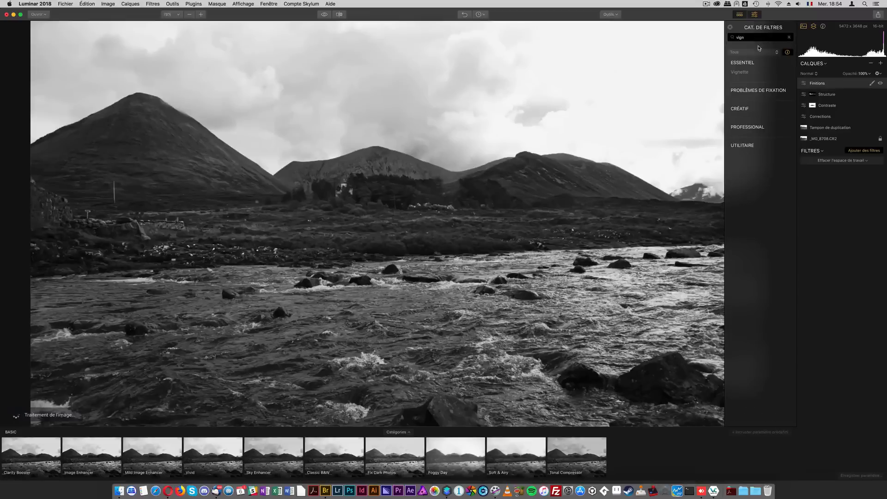
pyautogui.click(740, 72)
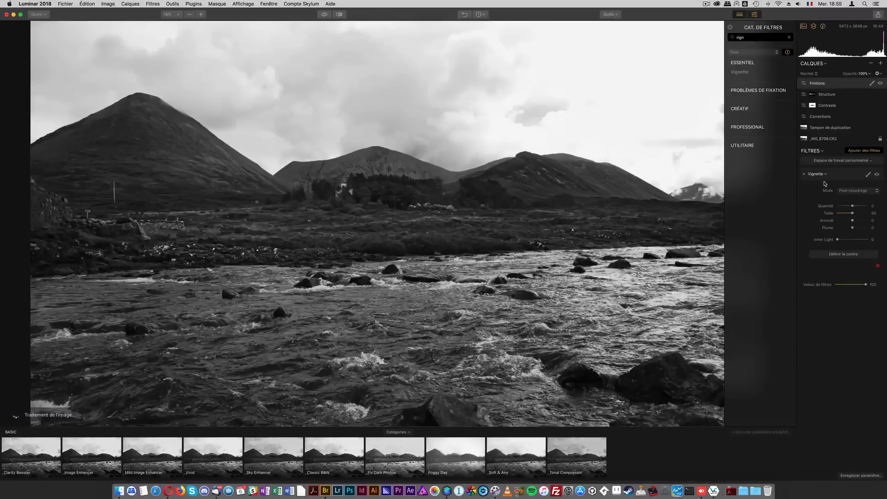
pyautogui.moveTo(852, 206); pyautogui.dragTo(833, 208)
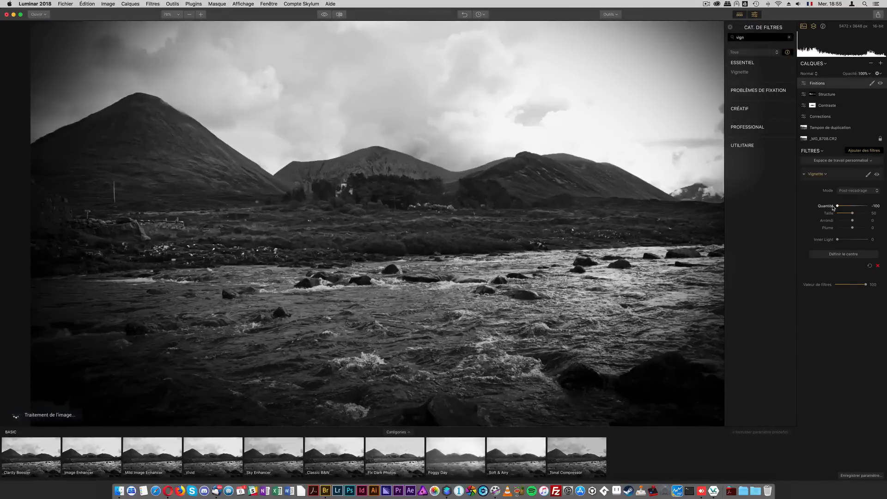
pyautogui.press('super+0')
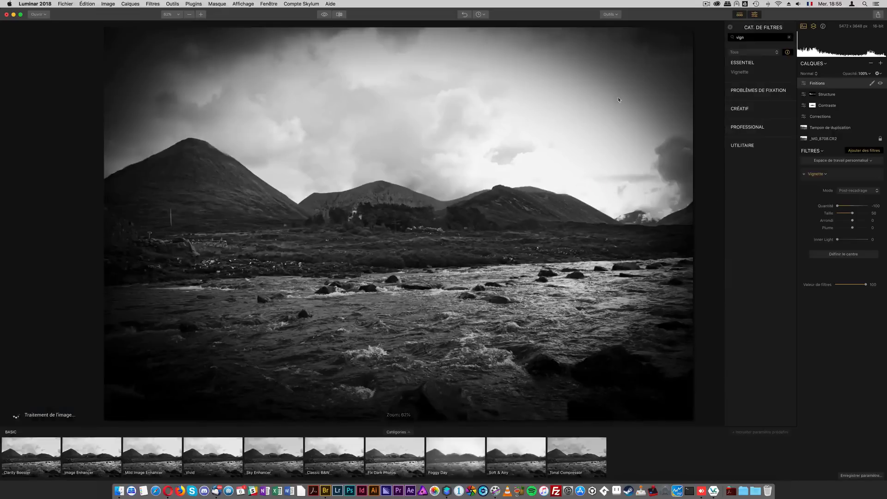
pyautogui.moveTo(837, 205); pyautogui.dragTo(848, 206)
pyautogui.moveTo(849, 208); pyautogui.dragTo(844, 207)
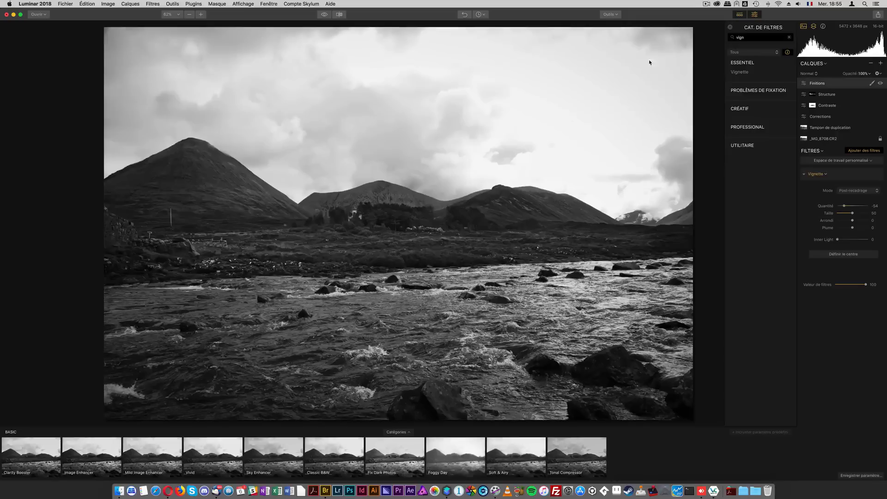